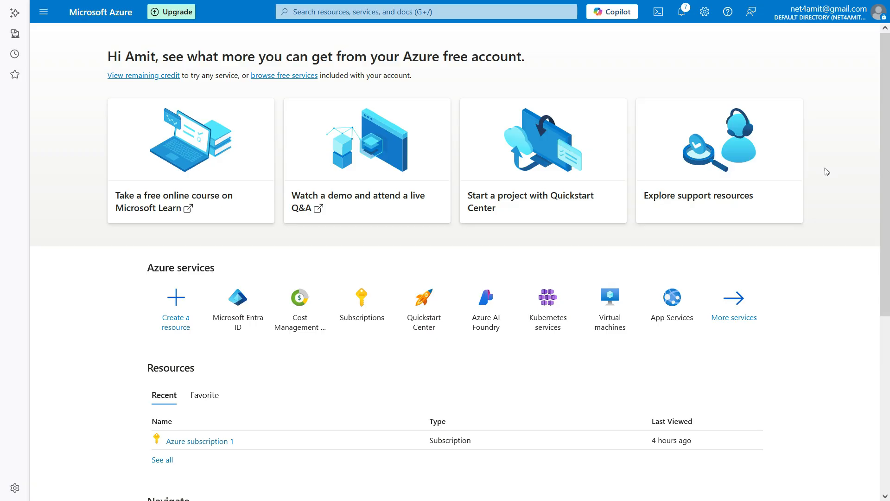
Step: Open the form for creating a new internal user in the Microsoft Entra ID default directory
{"action": "left_click", "coordinate": [48, 16]}
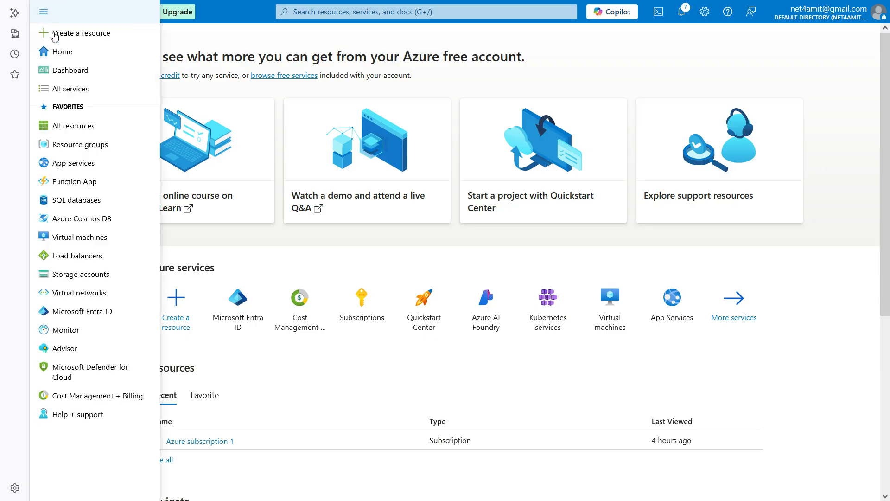
{"action": "left_click", "coordinate": [94, 311]}
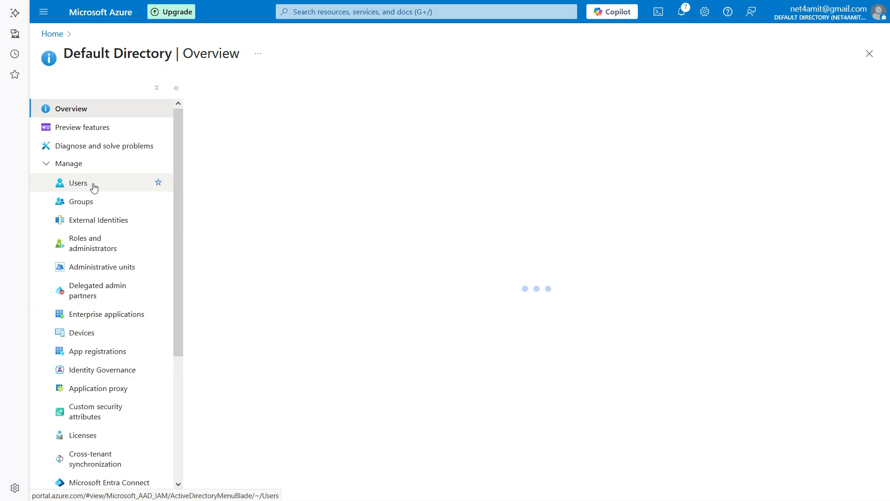
{"action": "left_click", "coordinate": [94, 186]}
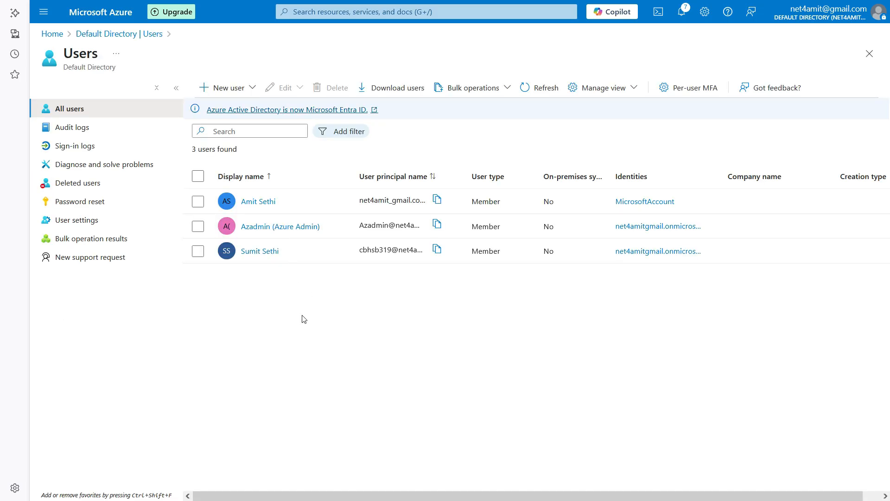
{"action": "left_click", "coordinate": [225, 88]}
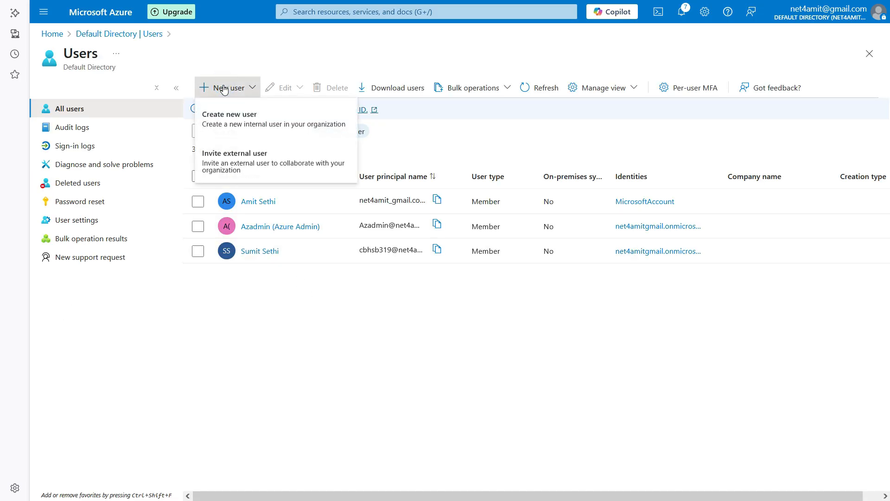
{"action": "left_click", "coordinate": [231, 114]}
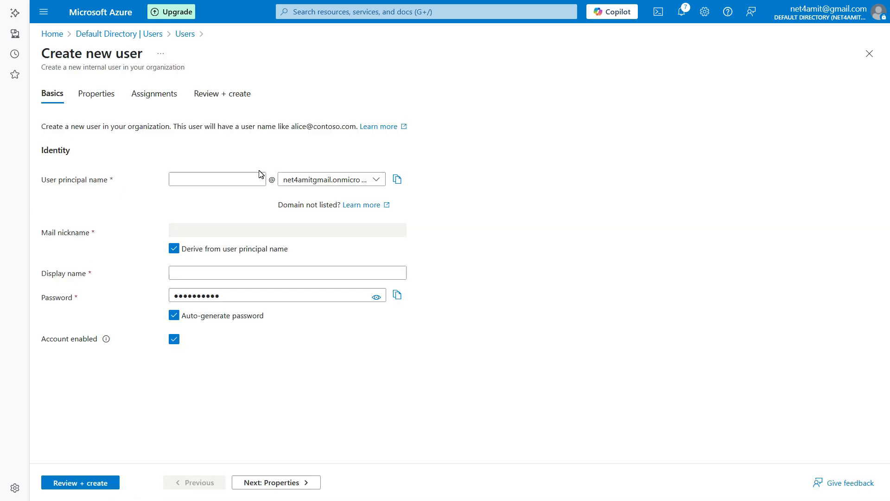
Step: Set the new user's principal name to pizza and display name to Pizza, and copy the full principal name
{"action": "left_click", "coordinate": [254, 179]}
{"action": "type", "text": "pizza"}
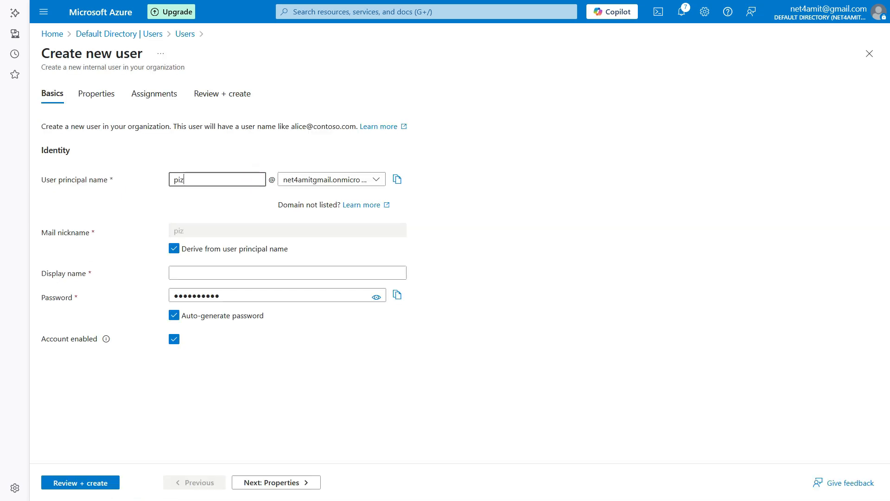
{"action": "left_click", "coordinate": [270, 273]}
{"action": "type", "text": "Pizza"}
{"action": "key", "text": "Tab"}
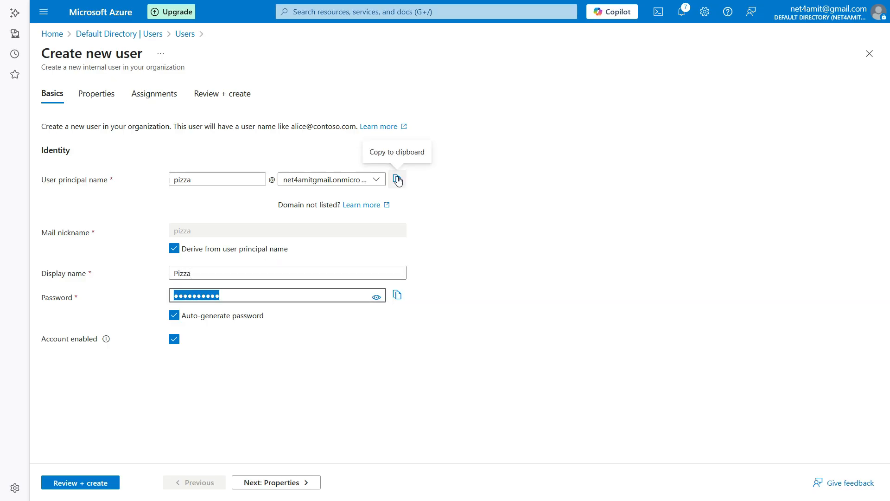
{"action": "left_click", "coordinate": [398, 180]}
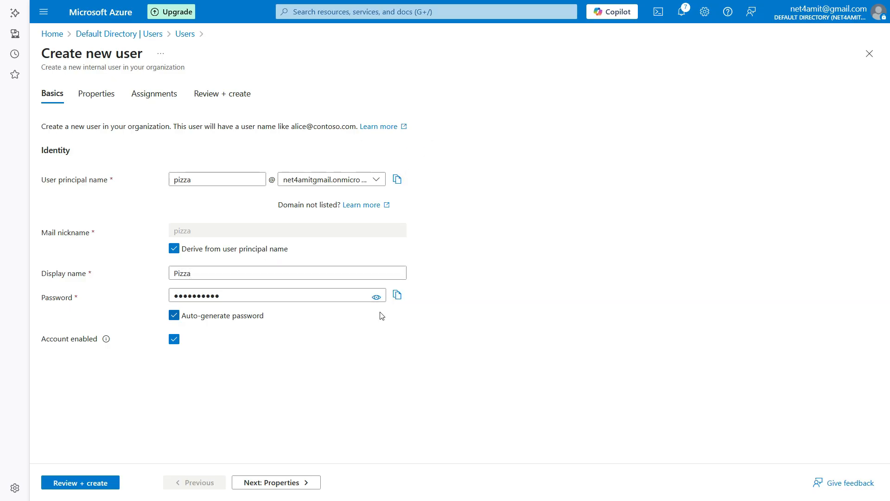
Step: Assign the Global Administrator directory role to the new user
{"action": "left_click", "coordinate": [257, 484]}
{"action": "left_click", "coordinate": [260, 482]}
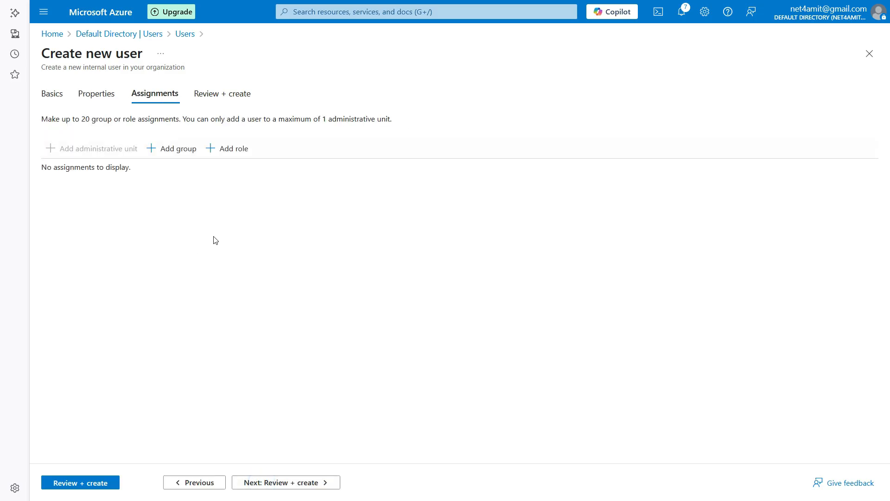
{"action": "left_click", "coordinate": [224, 150]}
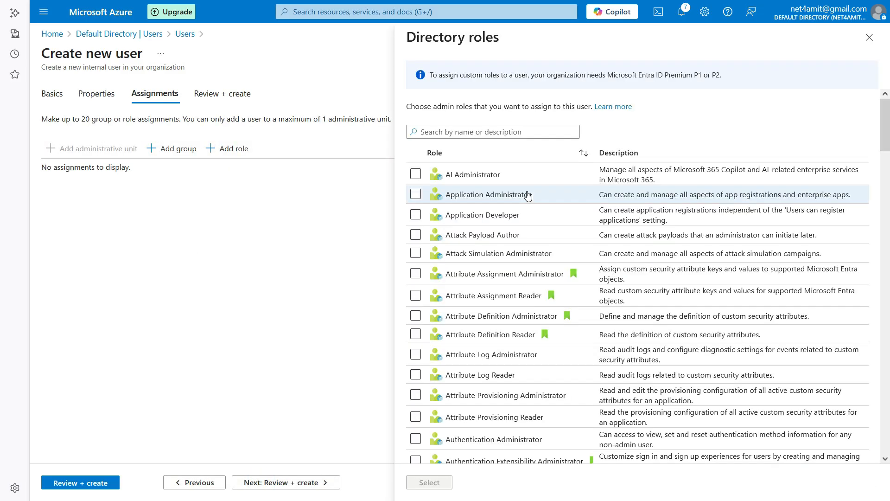
{"action": "left_click", "coordinate": [538, 133]}
{"action": "type", "text": "global"}
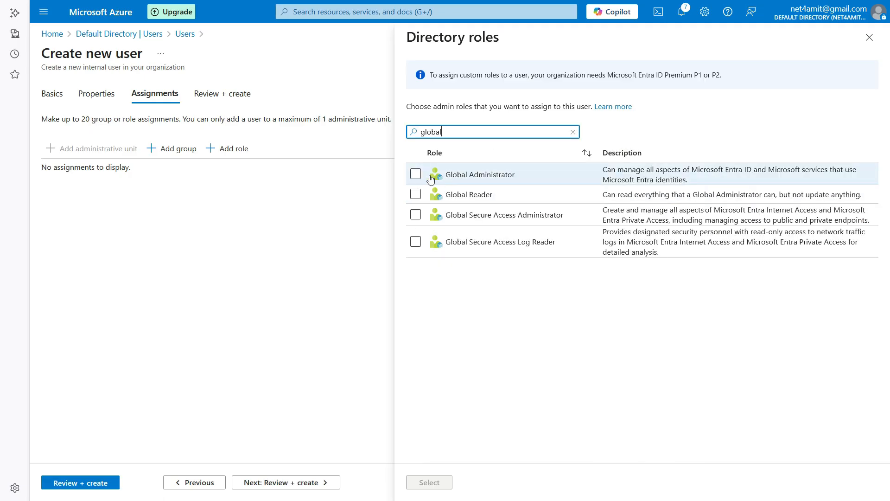
{"action": "left_click", "coordinate": [416, 174]}
{"action": "left_click", "coordinate": [434, 482]}
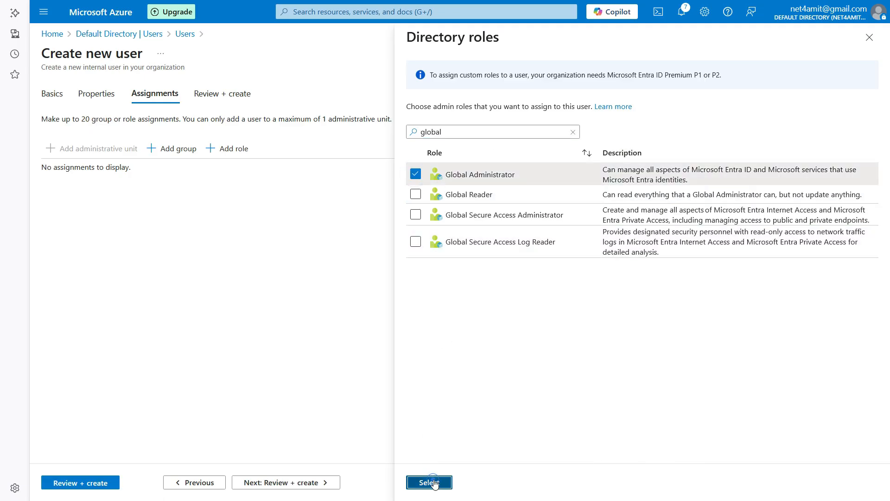
Step: Review and create the Pizza user, and refresh the list of users
{"action": "left_click", "coordinate": [282, 482]}
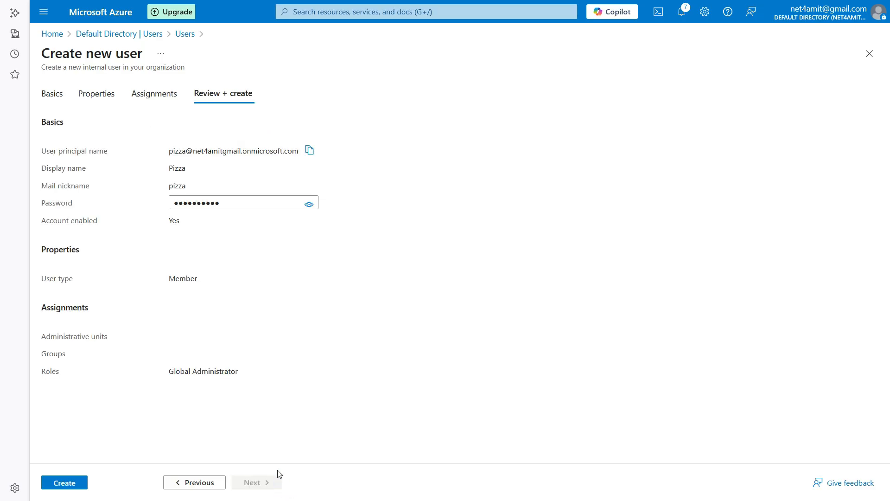
{"action": "left_click", "coordinate": [78, 485]}
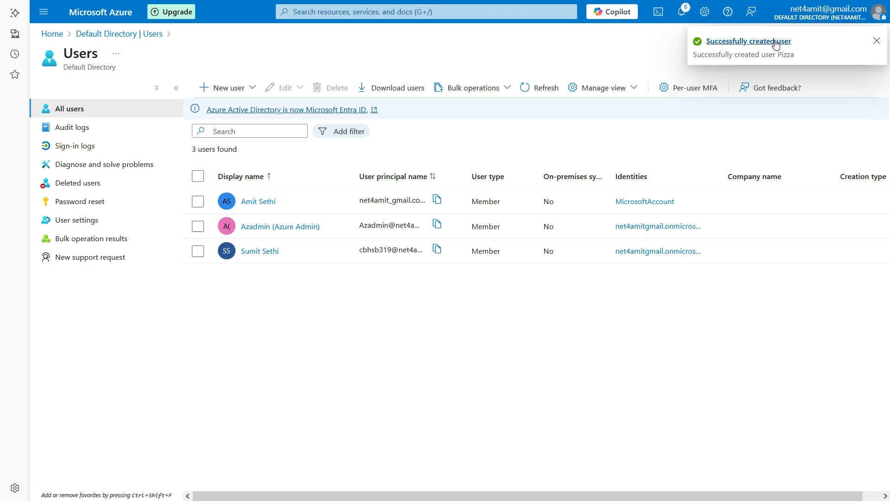
{"action": "left_click", "coordinate": [545, 91]}
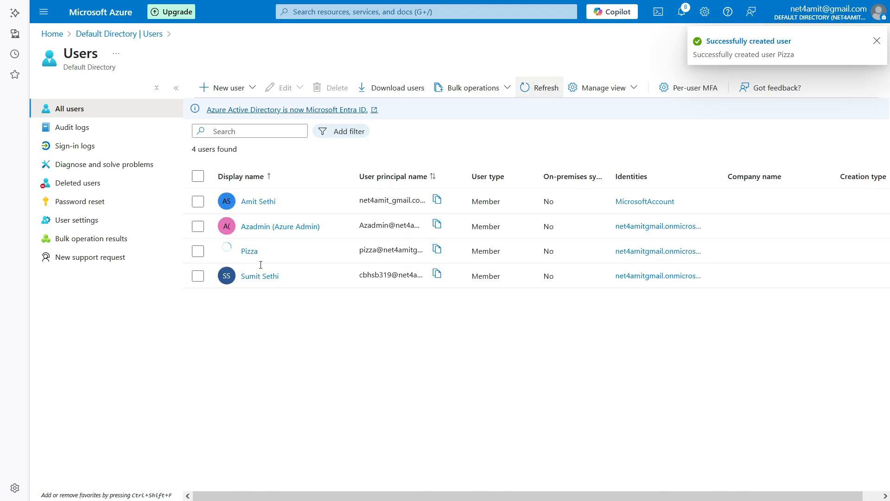
Step: Copy Pizza's user principal name and open portal.azure.com in a new browser window to sign in with another account
{"action": "left_click", "coordinate": [437, 251]}
{"action": "key", "text": "ctrl+n"}
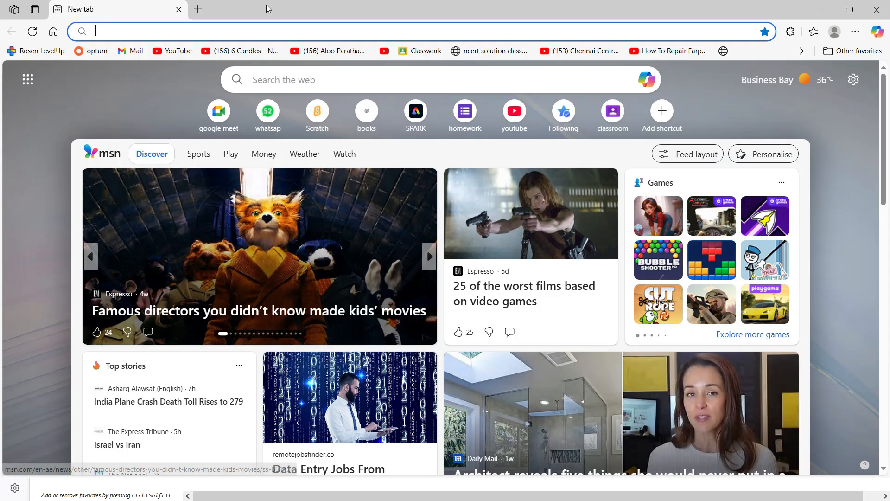
{"action": "type", "text": "portal.azure.com"}
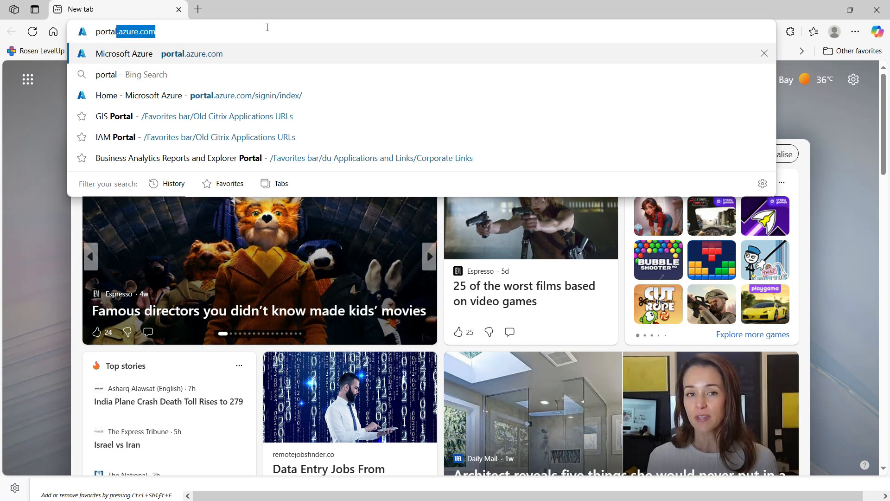
{"action": "key", "text": "Return"}
{"action": "left_click", "coordinate": [408, 386]}
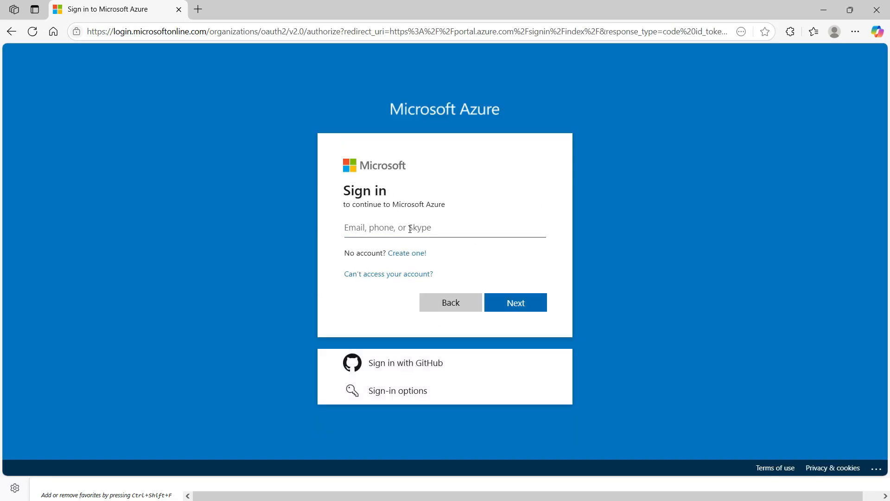
Step: Sign in with Pizza's user principal name and temporary account password, and decline saving the password in the browser
{"action": "key", "text": "ctrl+v"}
{"action": "left_click", "coordinate": [513, 302]}
{"action": "key", "text": "ctrl+v"}
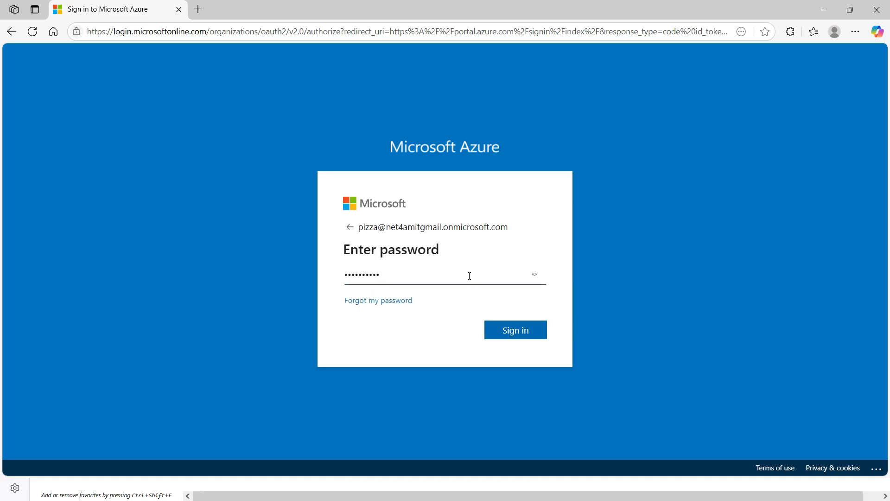
{"action": "left_click", "coordinate": [521, 333]}
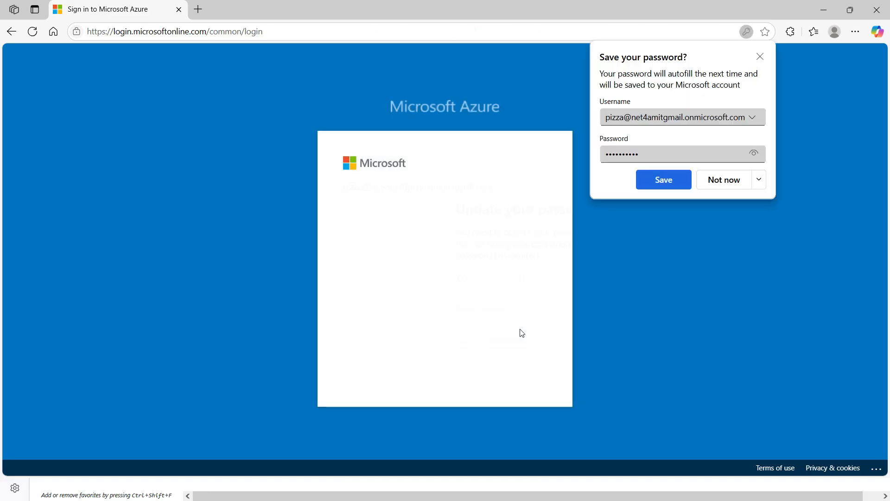
{"action": "left_click", "coordinate": [724, 179]}
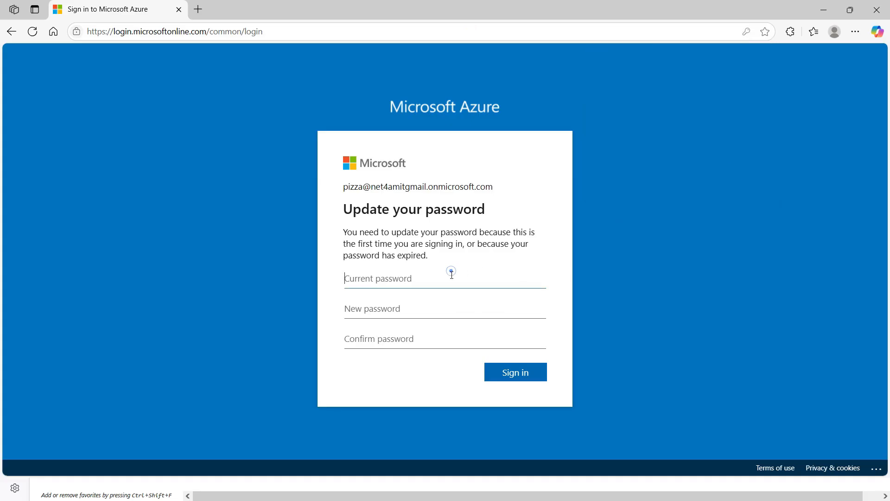
Step: Replace the temporary password with a new account password, complete the sign-in, and dismiss the welcome screen and tip
{"action": "key", "text": "ctrl+v"}
{"action": "left_click", "coordinate": [442, 309]}
{"action": "type", "text": "••••••••"}
{"action": "key", "text": "Tab"}
{"action": "type", "text": "••••••••"}
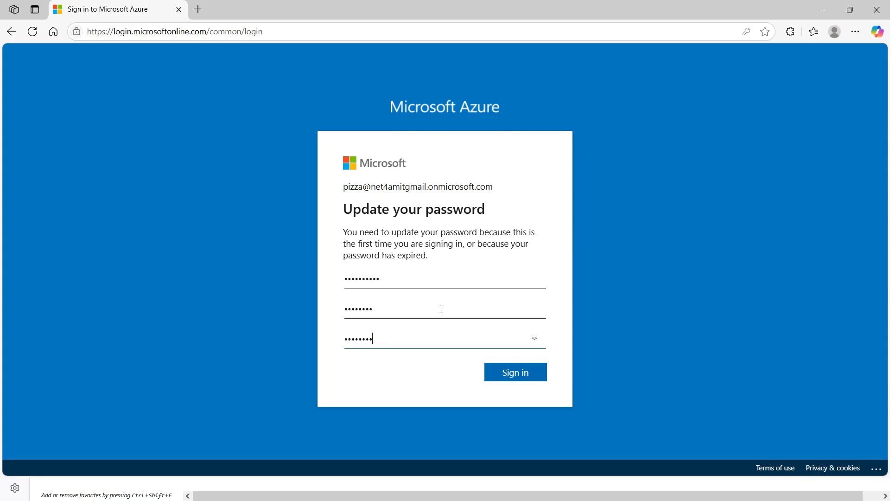
{"action": "left_click", "coordinate": [513, 371]}
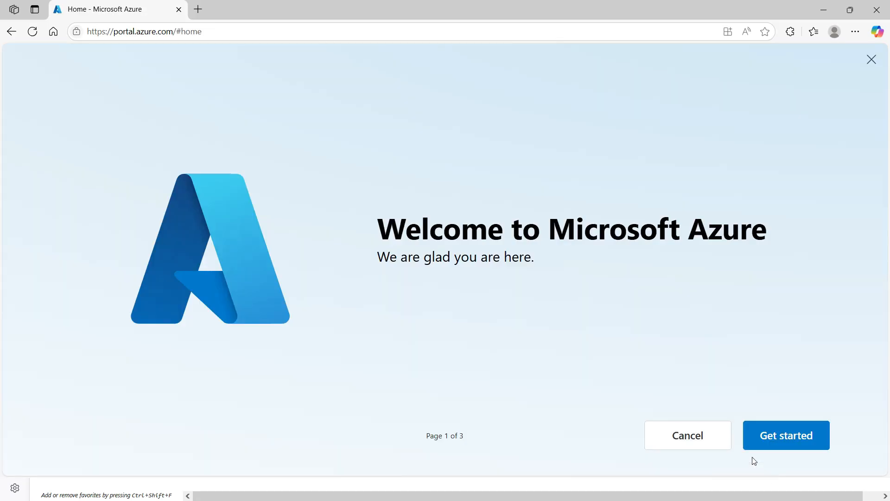
{"action": "left_click", "coordinate": [714, 439]}
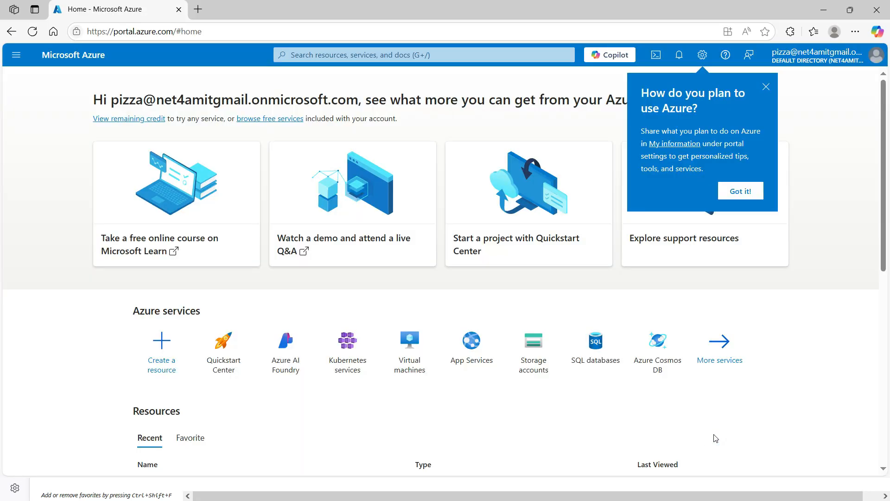
{"action": "left_click", "coordinate": [788, 82]}
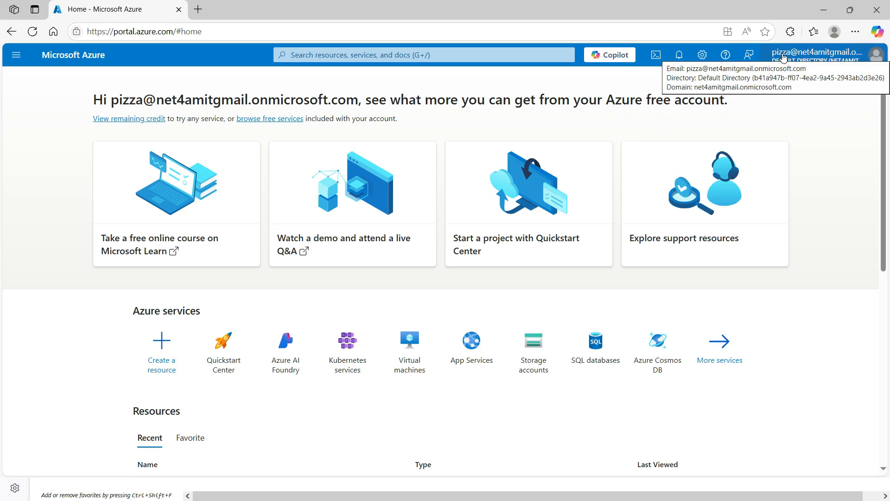
Step: Try to create a resource group named RG- under Azure subscription 1 as the Pizza user, and leave the form
{"action": "left_click", "coordinate": [17, 58]}
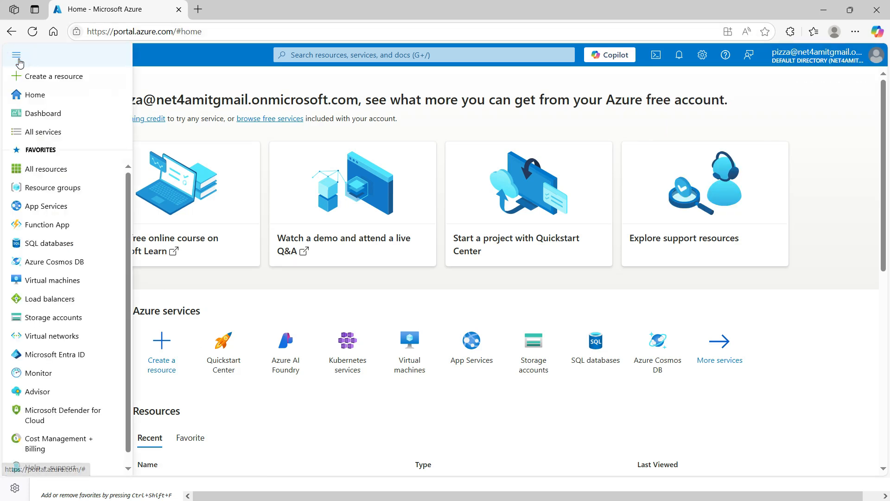
{"action": "left_click", "coordinate": [45, 187]}
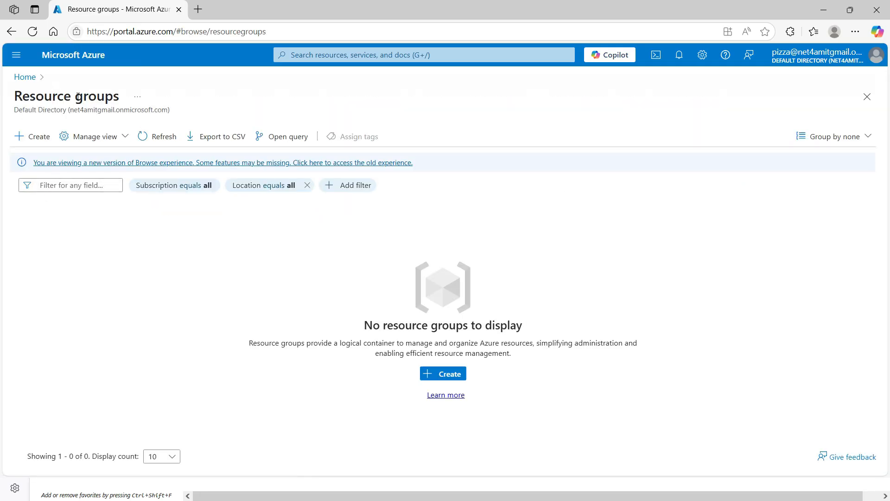
{"action": "left_click", "coordinate": [42, 136]}
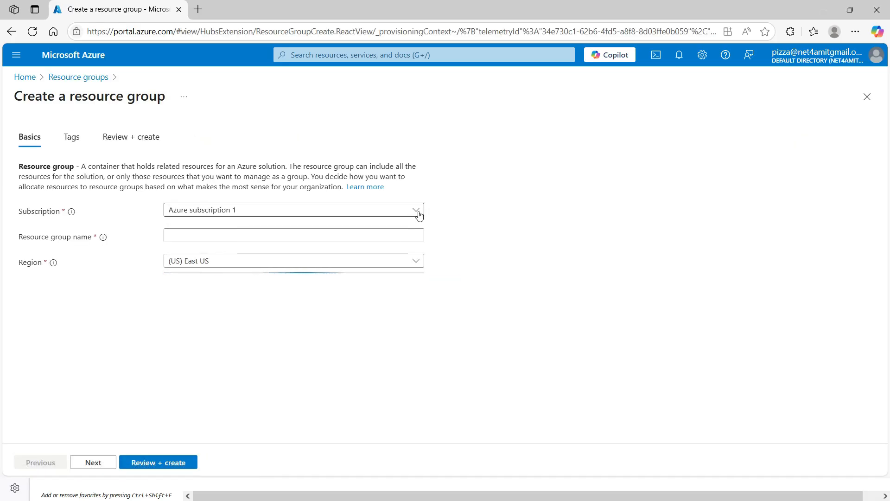
{"action": "left_click", "coordinate": [417, 211]}
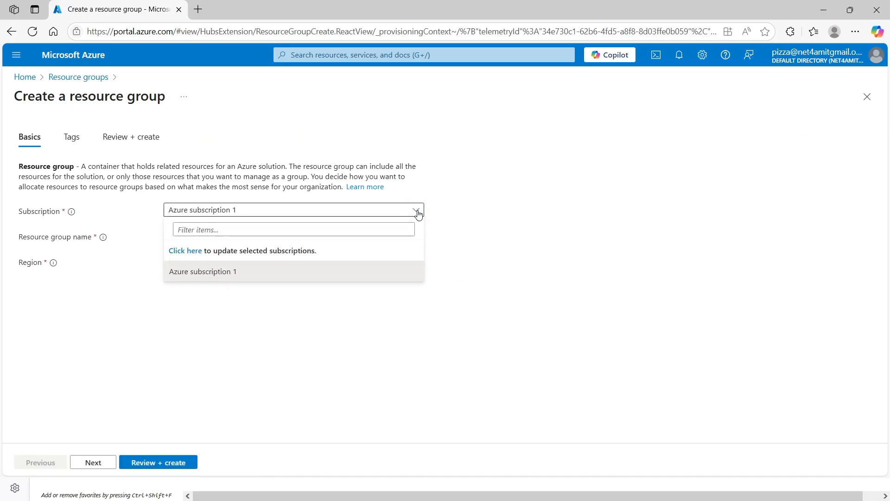
{"action": "left_click", "coordinate": [381, 277]}
{"action": "left_click", "coordinate": [316, 230]}
{"action": "type", "text": "RG-"}
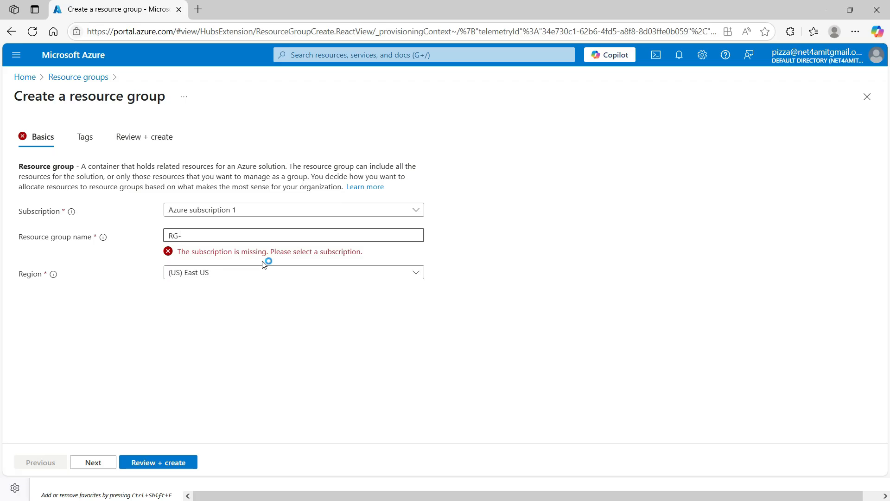
{"action": "left_click", "coordinate": [867, 97]}
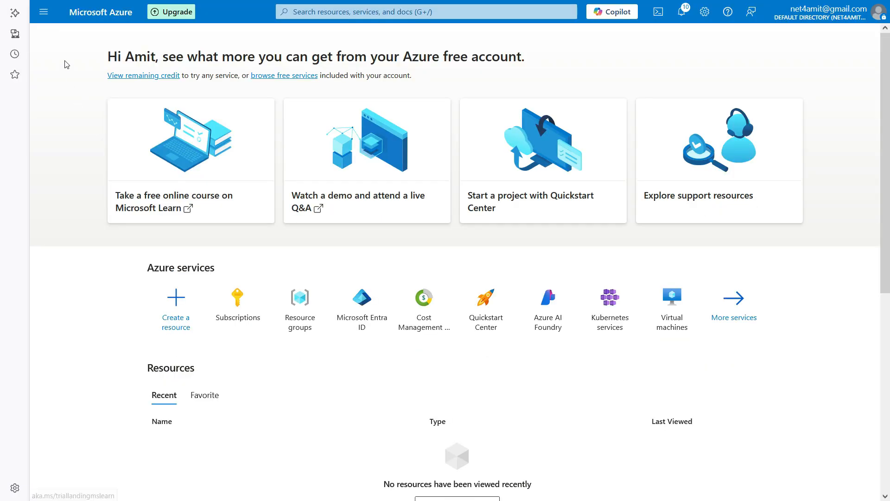
Step: Open the Azure subscription 1 overview from the subscriptions list in the original administrator's portal session
{"action": "left_click", "coordinate": [44, 13]}
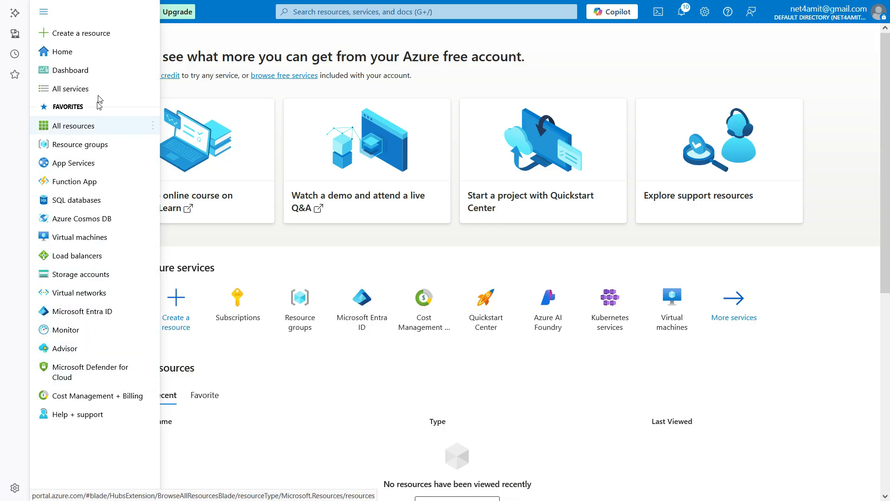
{"action": "left_click", "coordinate": [338, 12]}
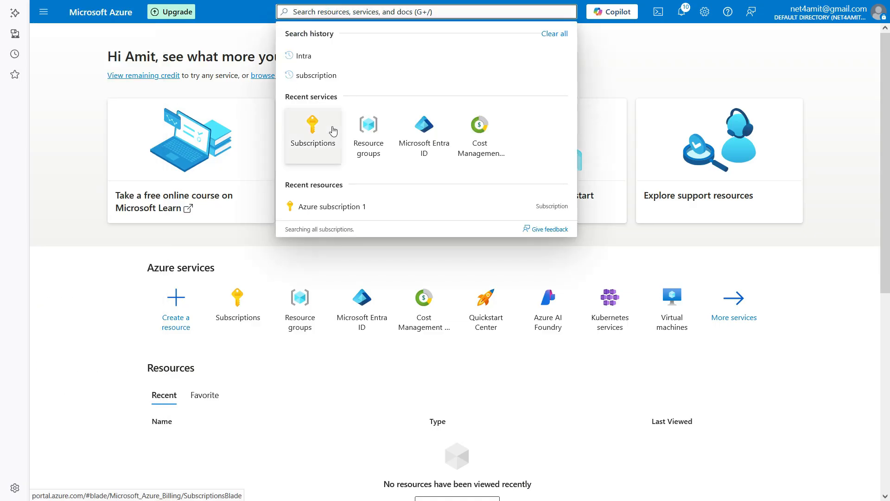
{"action": "mouse_move", "coordinate": [245, 309]}
{"action": "left_click", "coordinate": [245, 309]}
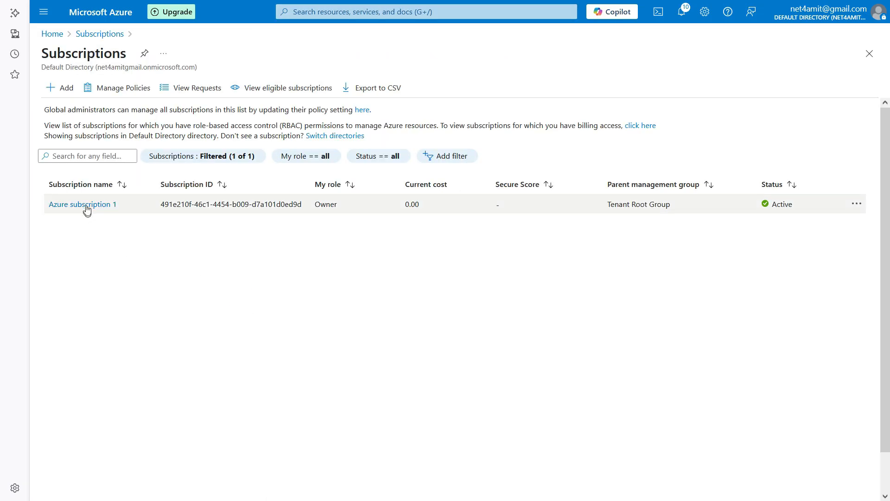
{"action": "left_click", "coordinate": [87, 203]}
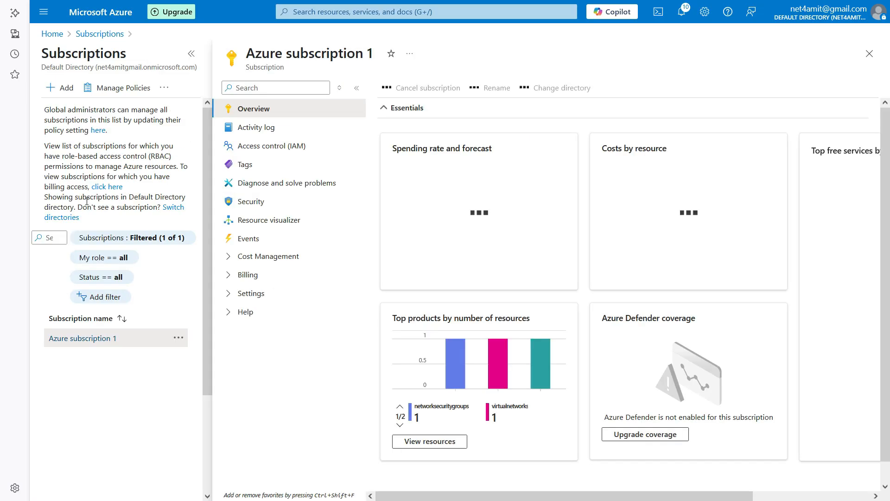
Step: Start a role assignment in Azure subscription 1's access control and choose the privileged administrator role Contributor
{"action": "left_click", "coordinate": [287, 148]}
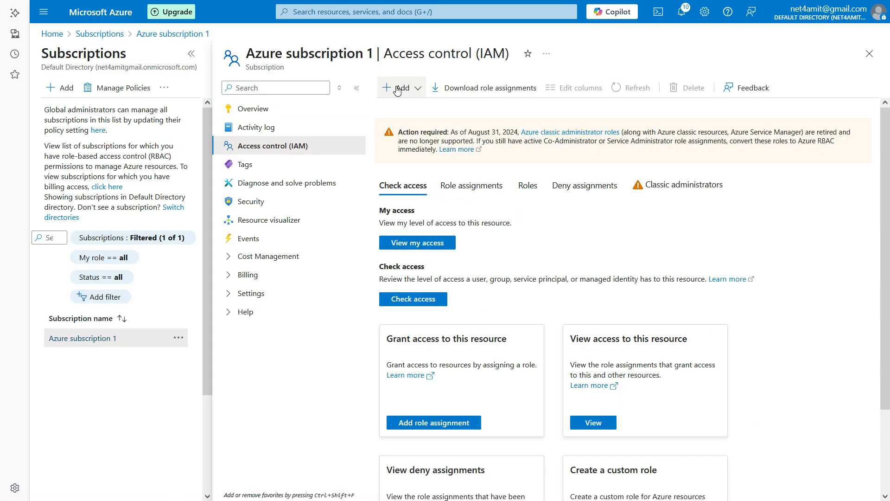
{"action": "left_click", "coordinate": [398, 88]}
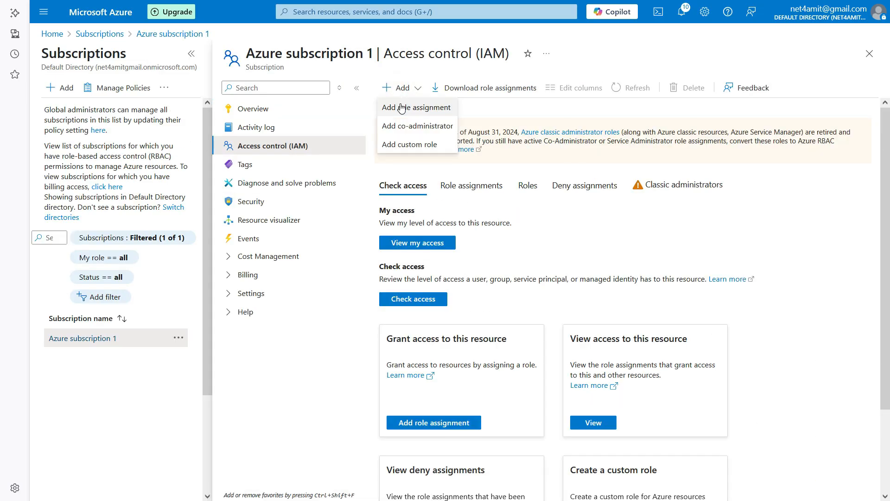
{"action": "left_click", "coordinate": [436, 112]}
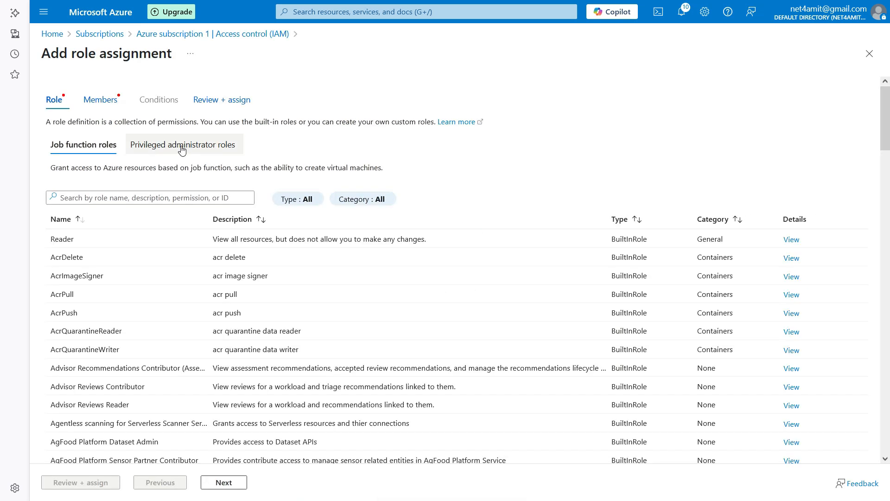
{"action": "left_click", "coordinate": [181, 147]}
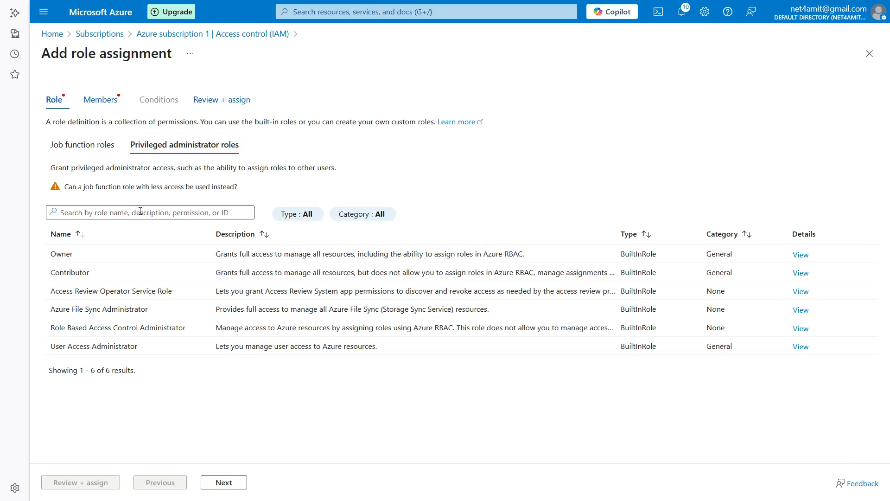
{"action": "left_click", "coordinate": [119, 280]}
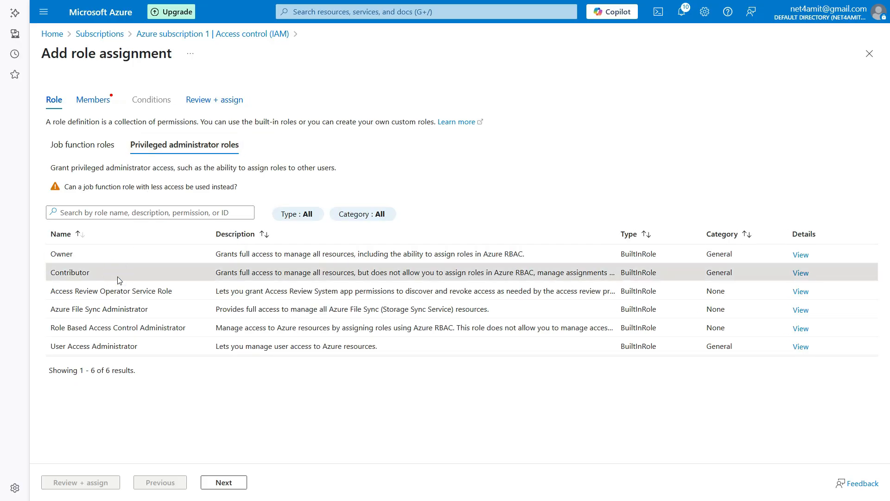
{"action": "left_click", "coordinate": [225, 484]}
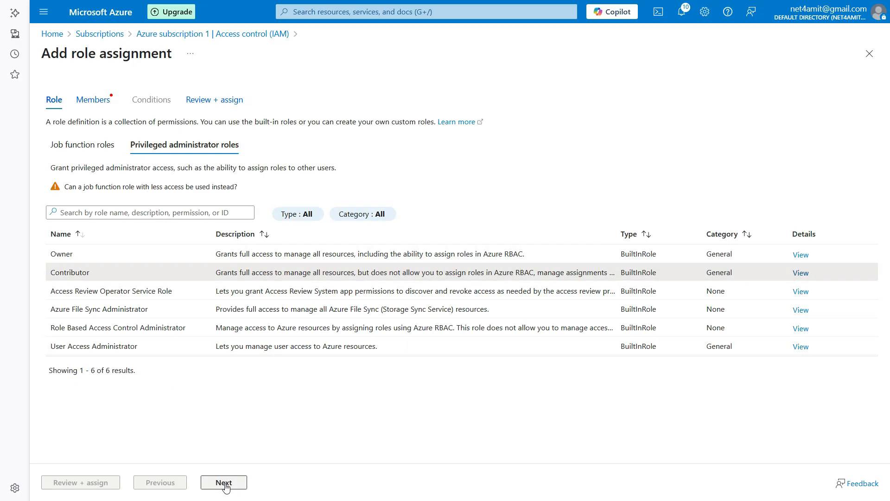
Step: Select the AzureSecGrp-Admin group as the member for the Contributor role, then review and assign it
{"action": "left_click", "coordinate": [187, 198]}
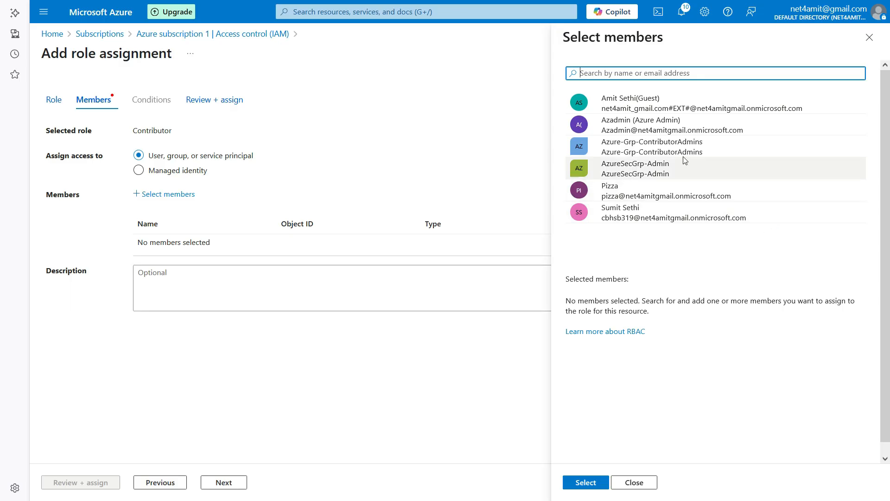
{"action": "left_click", "coordinate": [676, 171]}
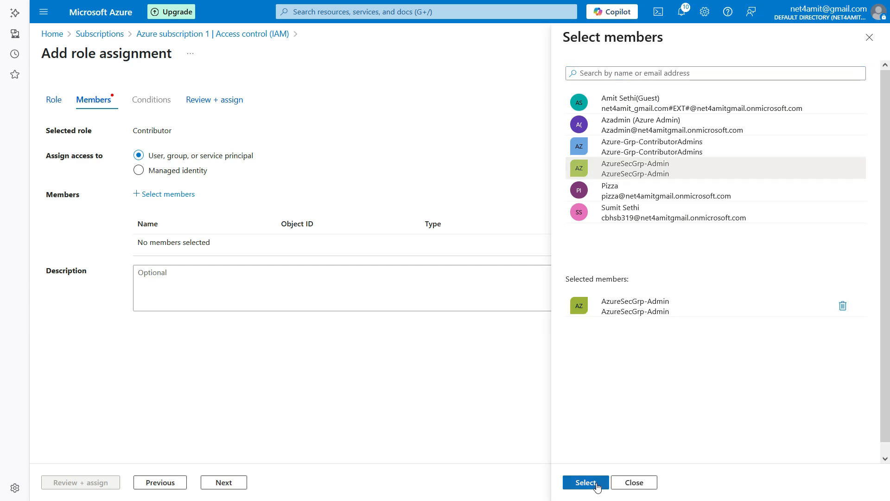
{"action": "left_click", "coordinate": [585, 482]}
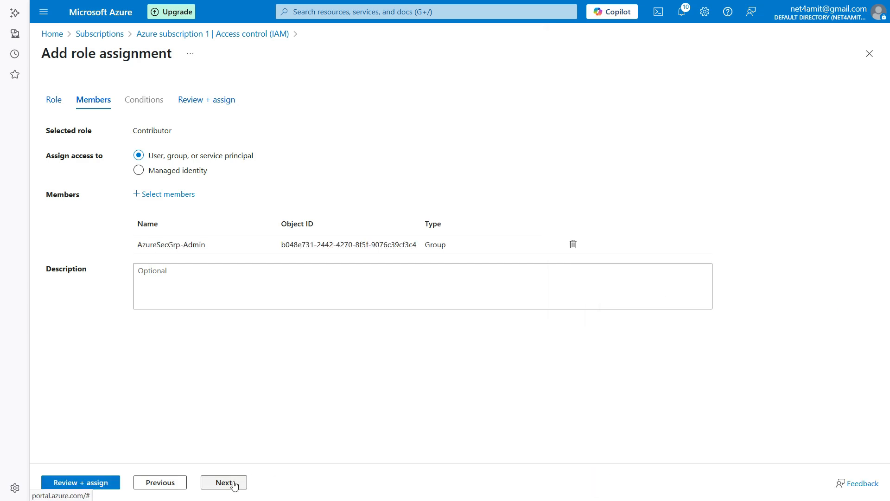
{"action": "left_click", "coordinate": [234, 484]}
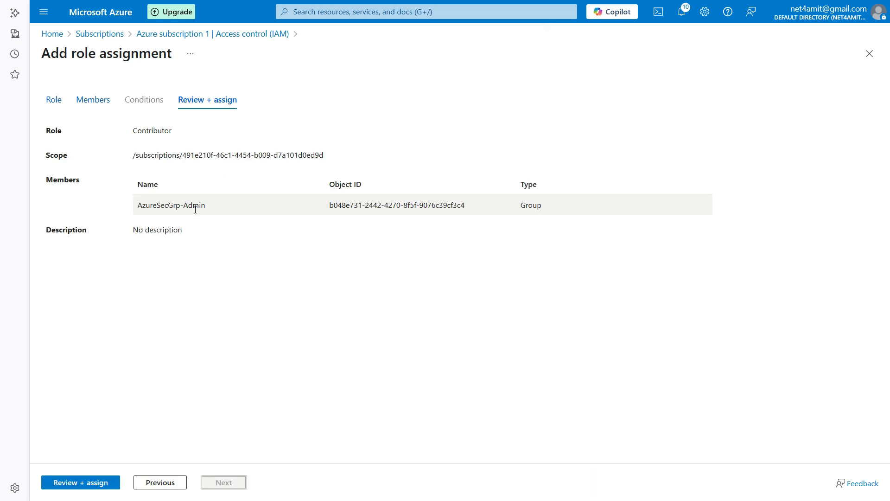
{"action": "left_click", "coordinate": [87, 484]}
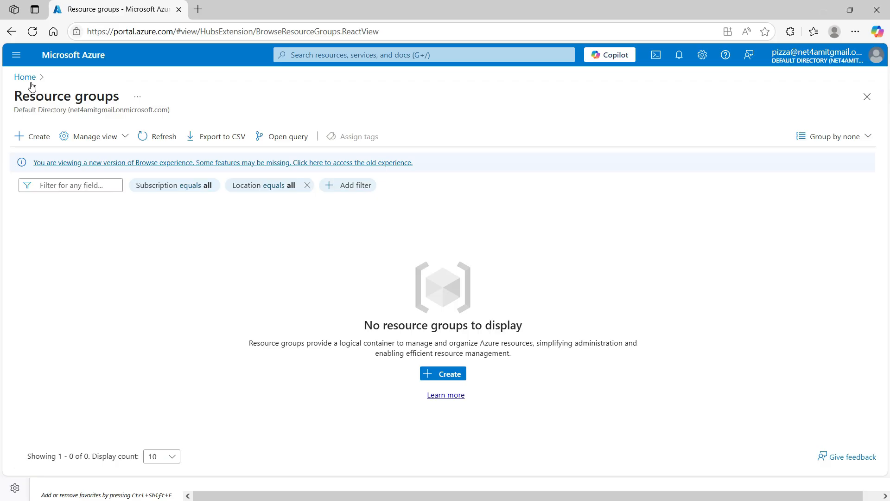
Step: In Pizza's portal session, open the user members list of the Azure-Grp-ContributorAdmins group in Microsoft Entra ID
{"action": "left_click", "coordinate": [21, 76]}
{"action": "left_click", "coordinate": [16, 56]}
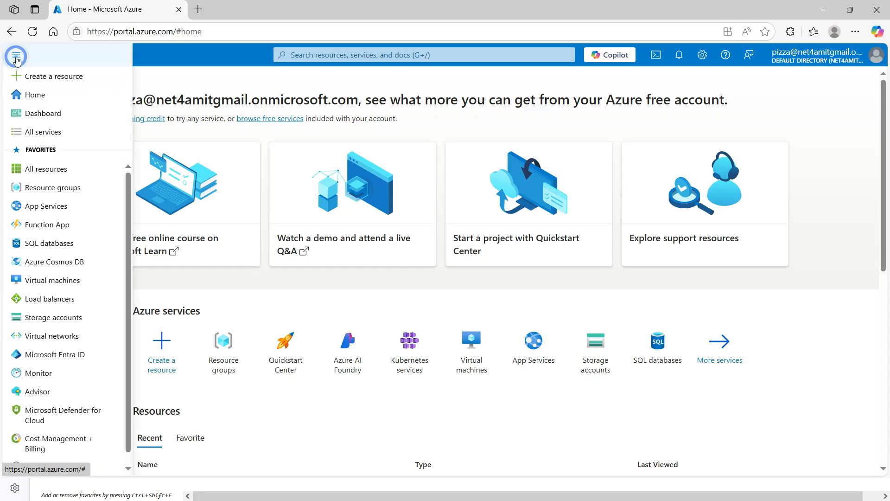
{"action": "left_click", "coordinate": [63, 356]}
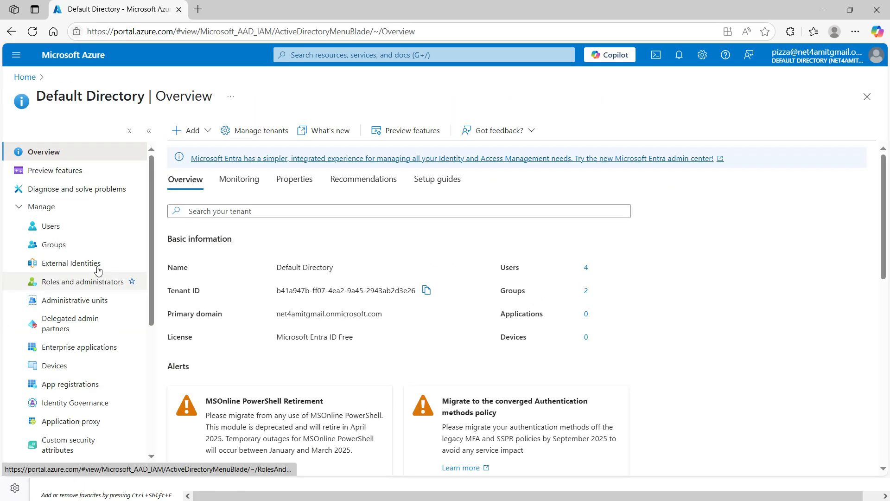
{"action": "left_click", "coordinate": [81, 245]}
{"action": "left_click", "coordinate": [58, 172]}
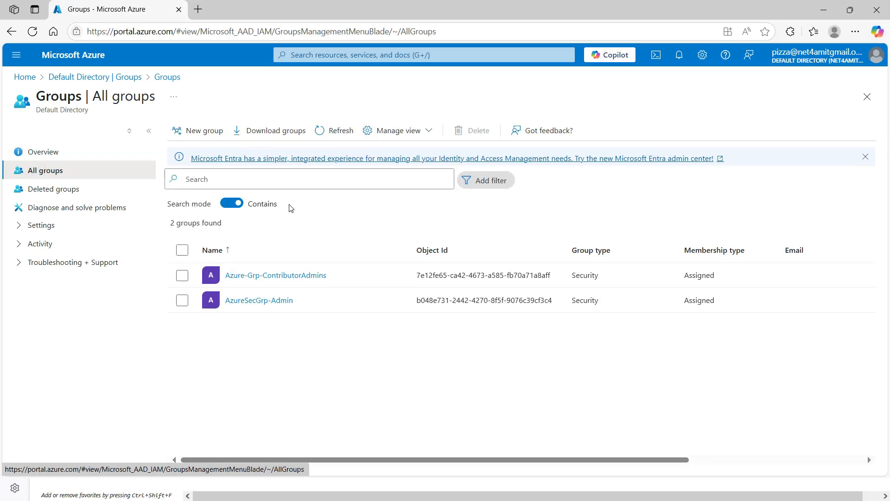
{"action": "left_click", "coordinate": [290, 275]}
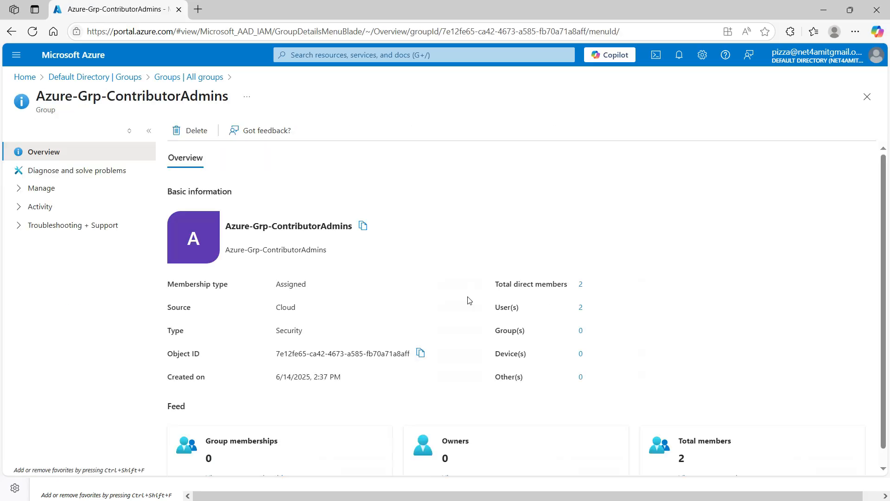
{"action": "left_click", "coordinate": [581, 308]}
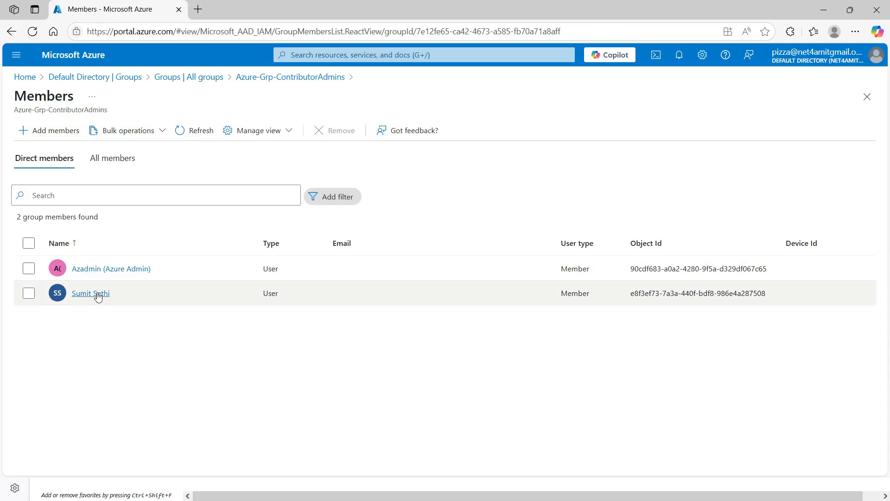
Step: Add the Pizza user to the Azure-Grp-ContributorAdmins group and refresh the members list
{"action": "left_click", "coordinate": [51, 132]}
{"action": "scroll", "coordinate": [662, 305], "scroll_direction": "down", "scroll_amount": 3}
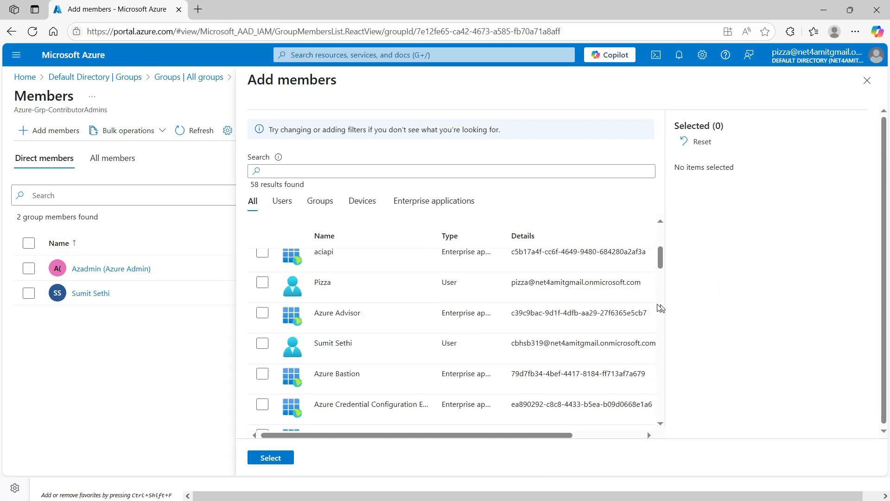
{"action": "left_click", "coordinate": [264, 286]}
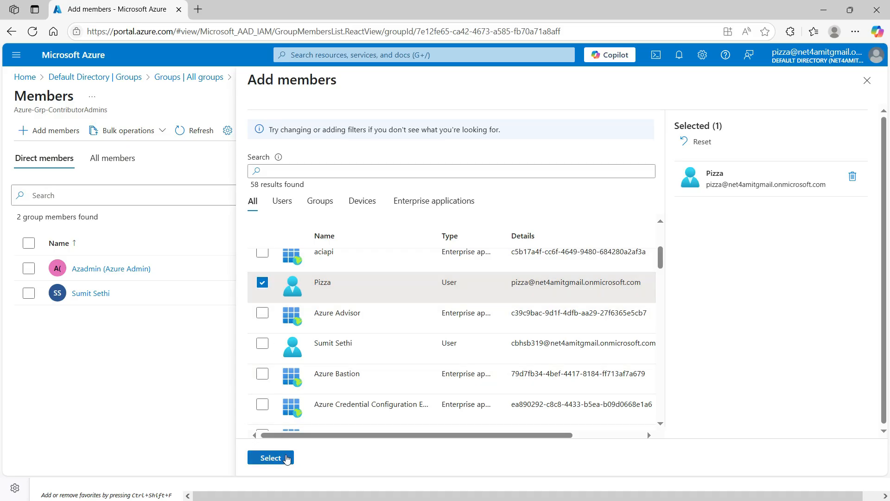
{"action": "left_click", "coordinate": [287, 459]}
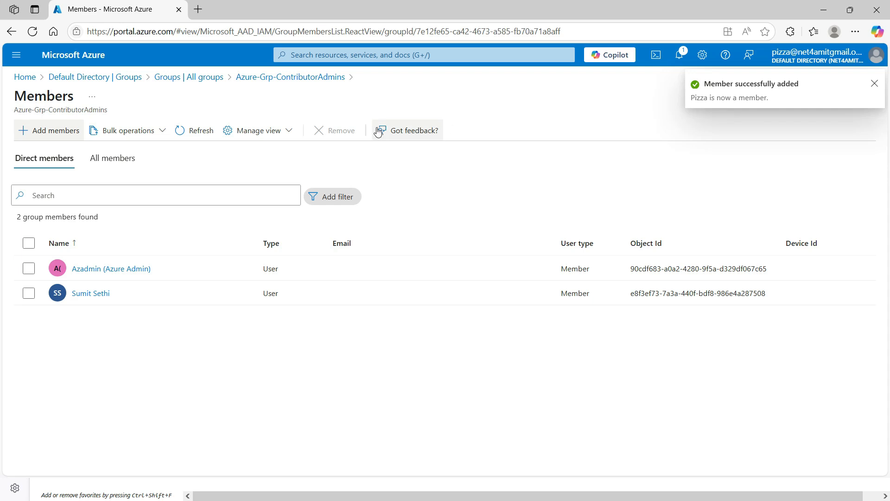
{"action": "left_click", "coordinate": [208, 137]}
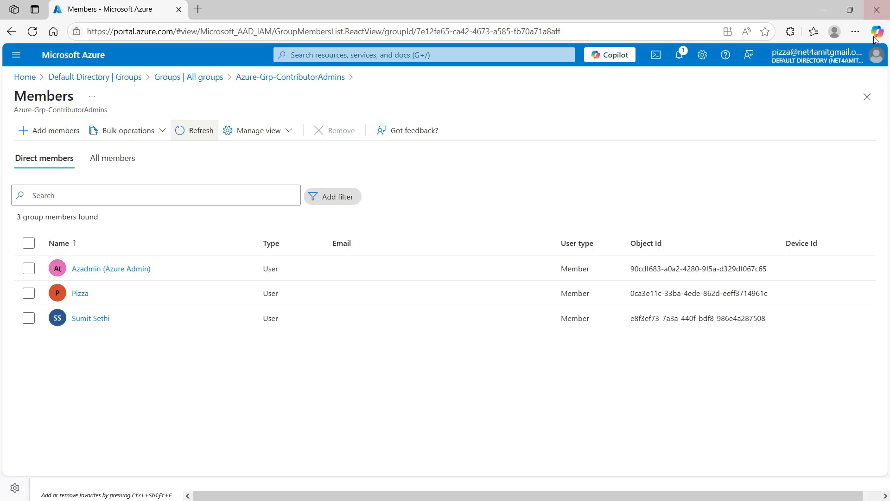
Step: Sign Pizza out of the Azure portal and sign back in with the account password
{"action": "left_click", "coordinate": [877, 60]}
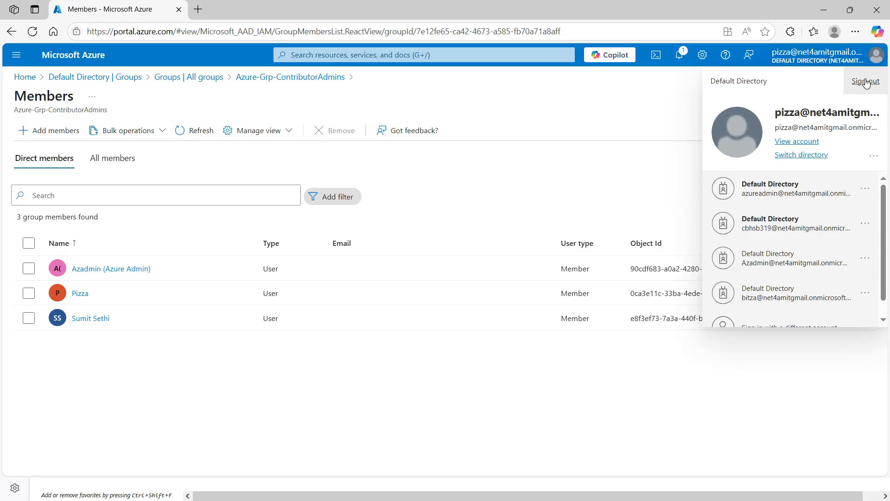
{"action": "left_click", "coordinate": [867, 82]}
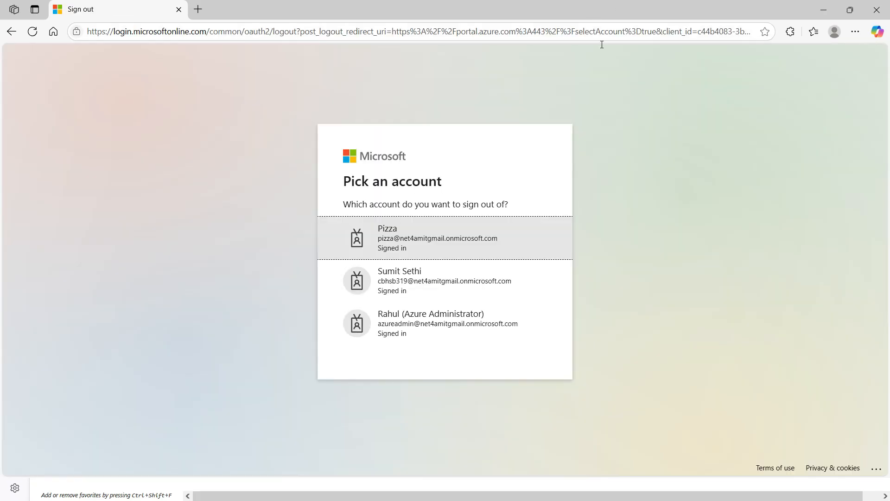
{"action": "left_click", "coordinate": [453, 246]}
{"action": "type", "text": "••••••••"}
{"action": "key", "text": "Return"}
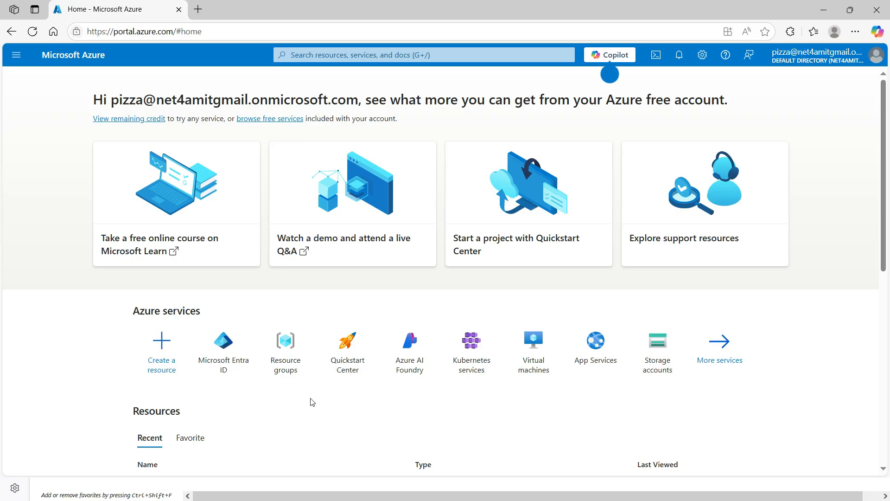
Step: Start a new resource group under Azure subscription 1 and name it RG-PizzaRG
{"action": "left_click", "coordinate": [288, 354]}
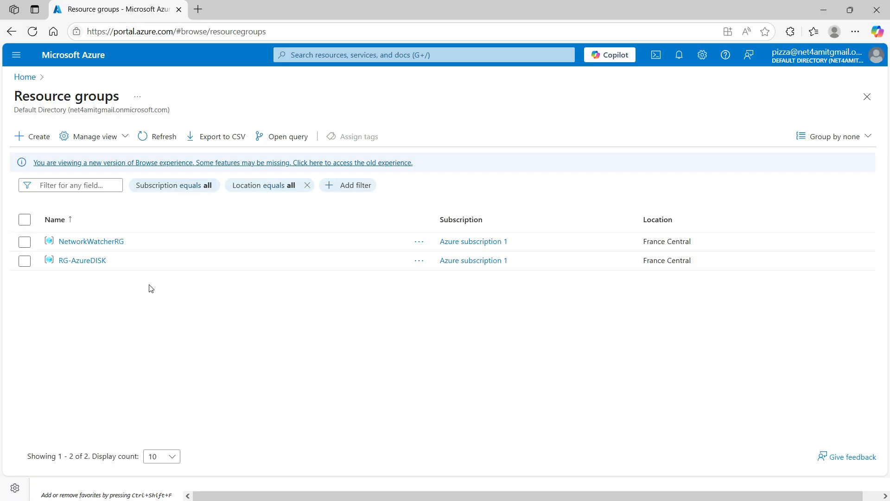
{"action": "left_click", "coordinate": [36, 144]}
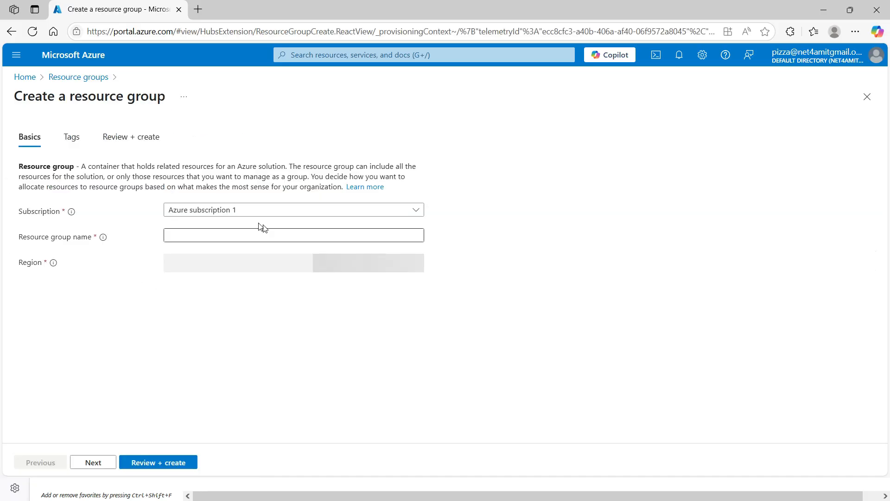
{"action": "left_click", "coordinate": [237, 211]}
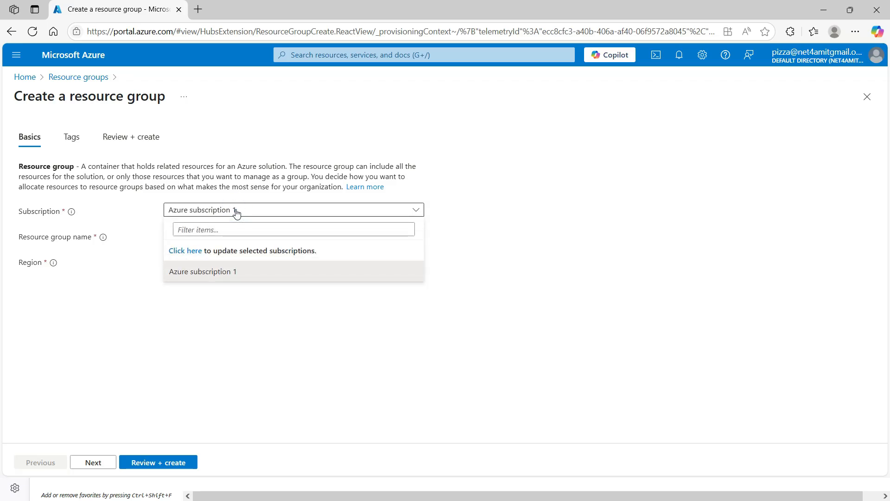
{"action": "left_click", "coordinate": [236, 211]}
{"action": "left_click", "coordinate": [234, 235]}
{"action": "type", "text": "RG-PizzaRG"}
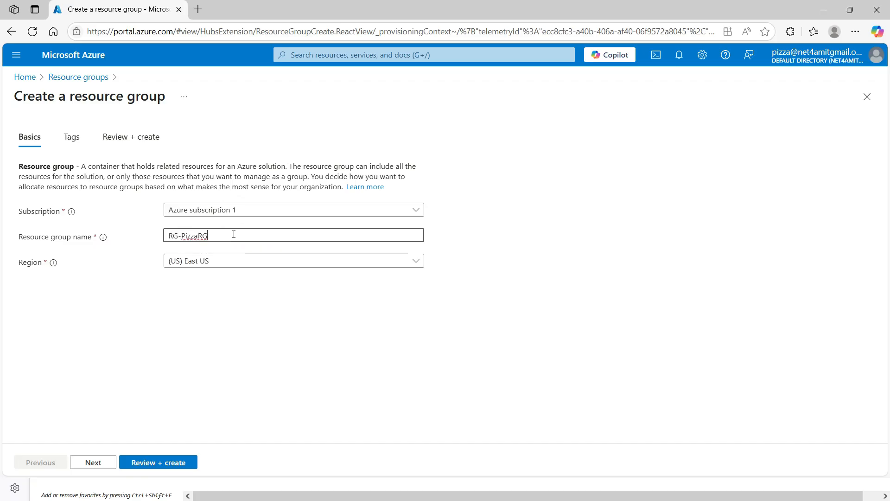
Step: Set the region to (Middle East) UAE North, review and create the resource group, and refresh the resource groups list
{"action": "left_click", "coordinate": [245, 263]}
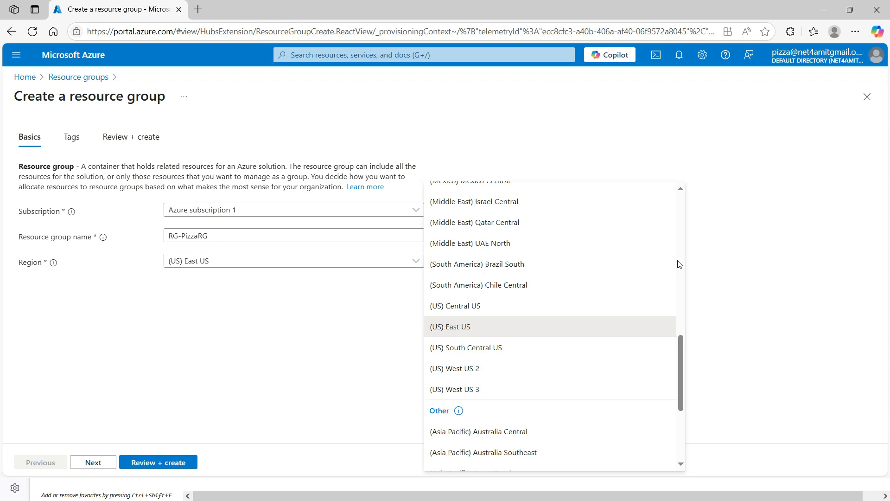
{"action": "scroll", "coordinate": [680, 261], "scroll_direction": "up", "scroll_amount": 11}
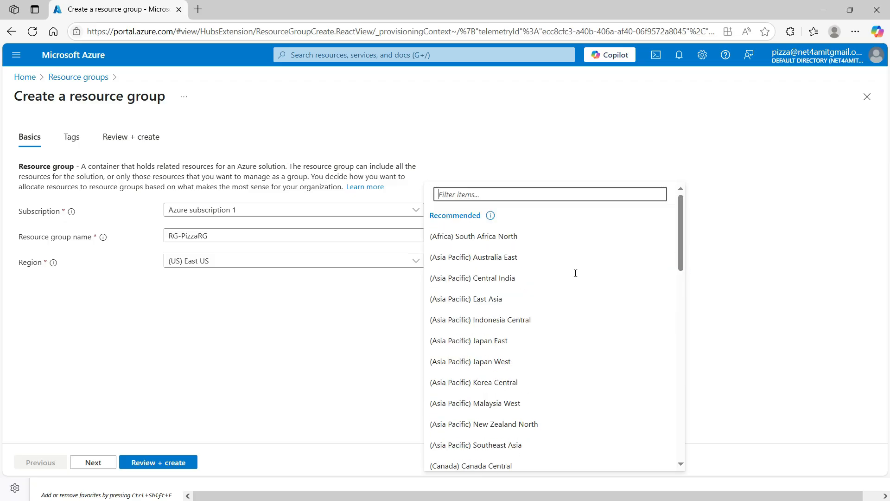
{"action": "type", "text": "UAE"}
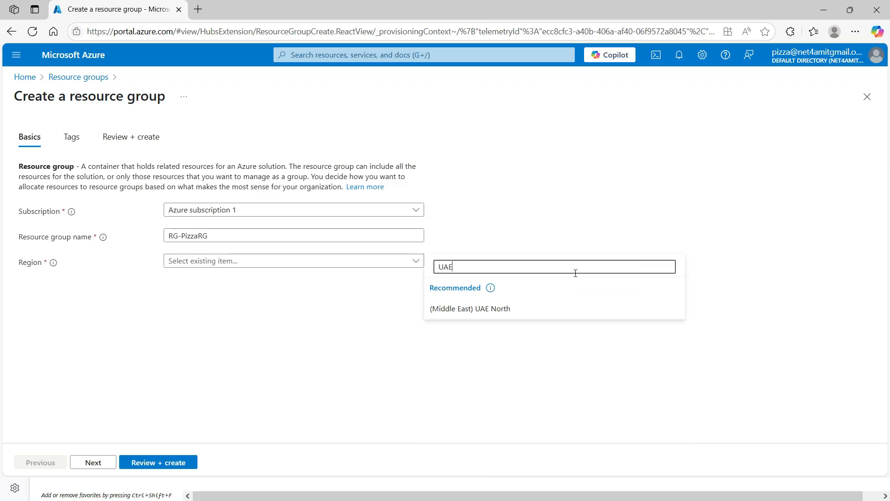
{"action": "left_click", "coordinate": [527, 307]}
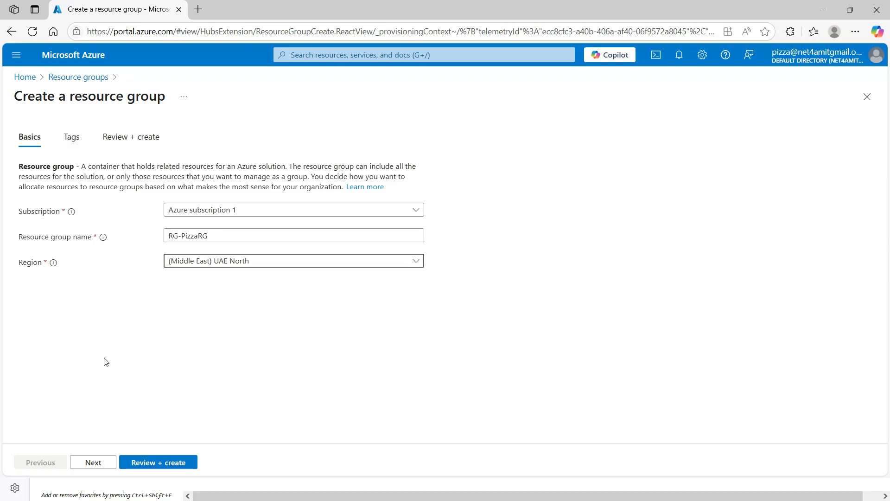
{"action": "left_click", "coordinate": [169, 462]}
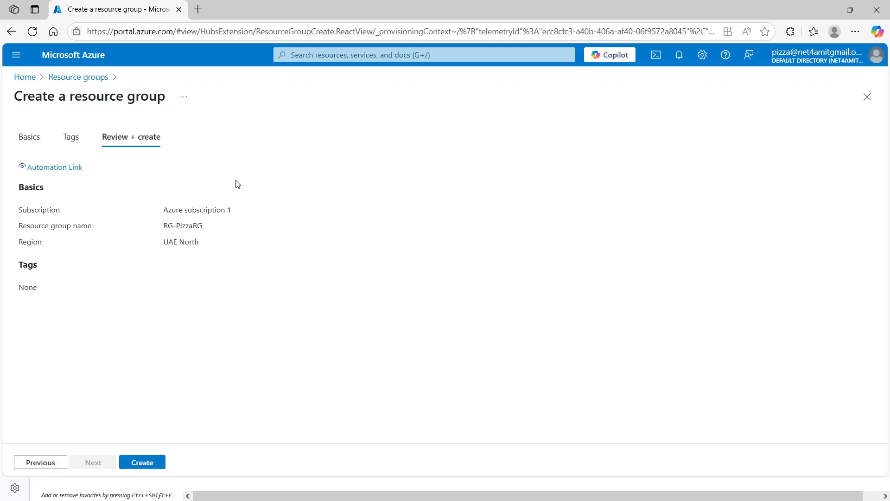
{"action": "left_click", "coordinate": [149, 461]}
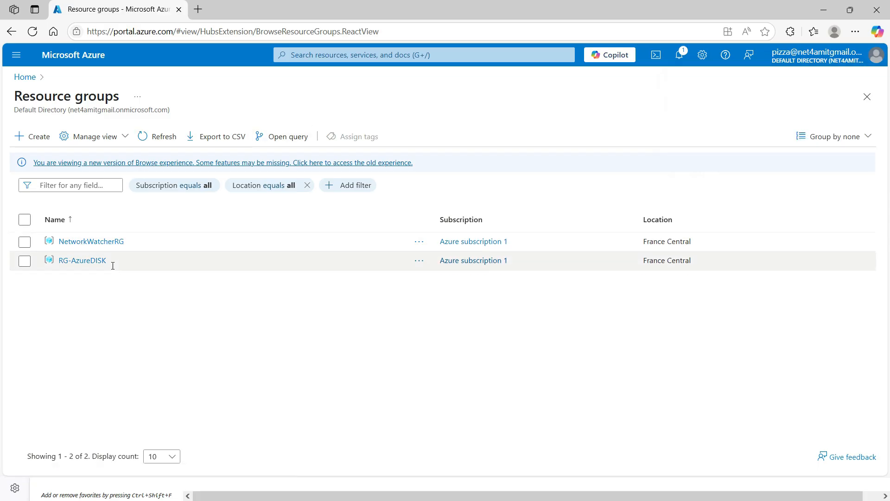
{"action": "left_click", "coordinate": [167, 133]}
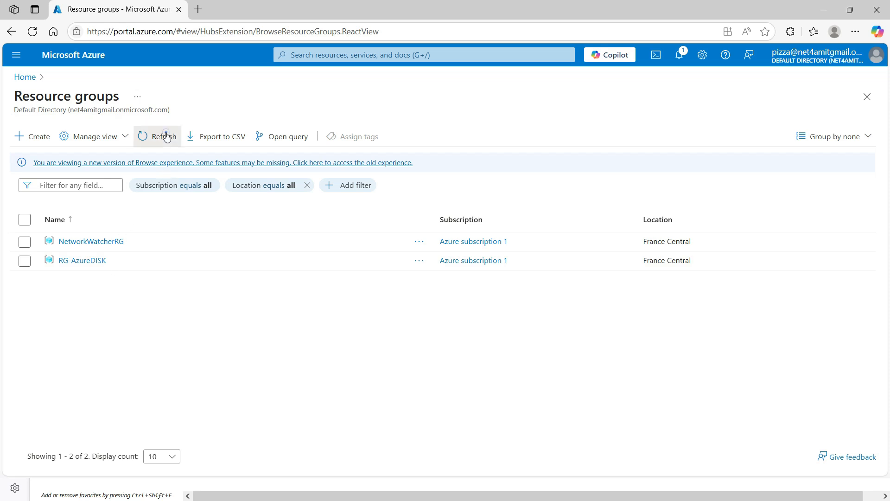